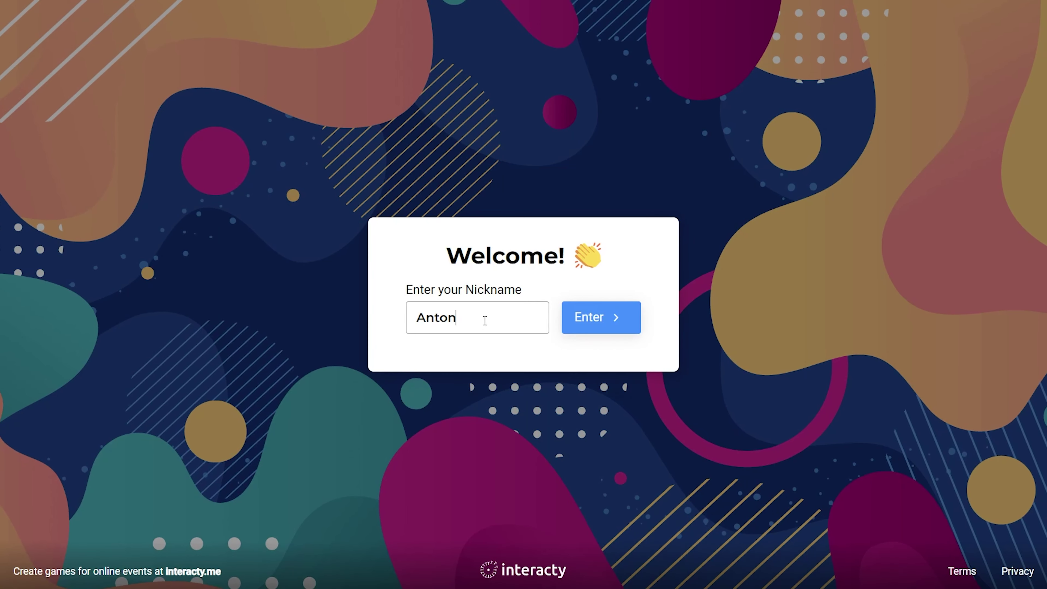
Step: Enter the quiz game lobby under the typed nickname, then go to the Interacty homepage
left_click(594, 323)
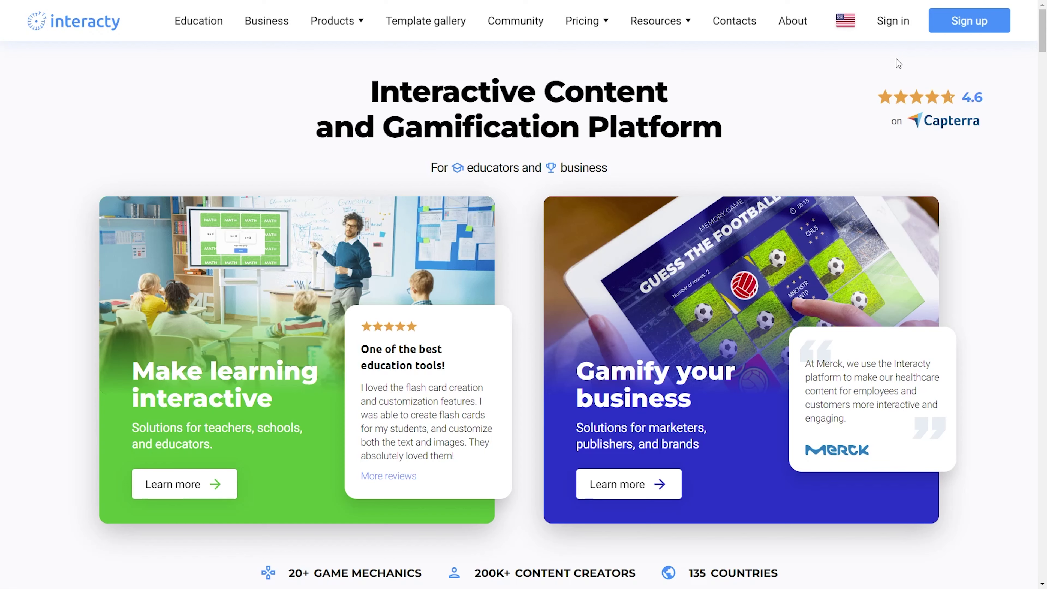
Step: Sign in with the account email and password to reach the All projects dashboard
left_click(896, 24)
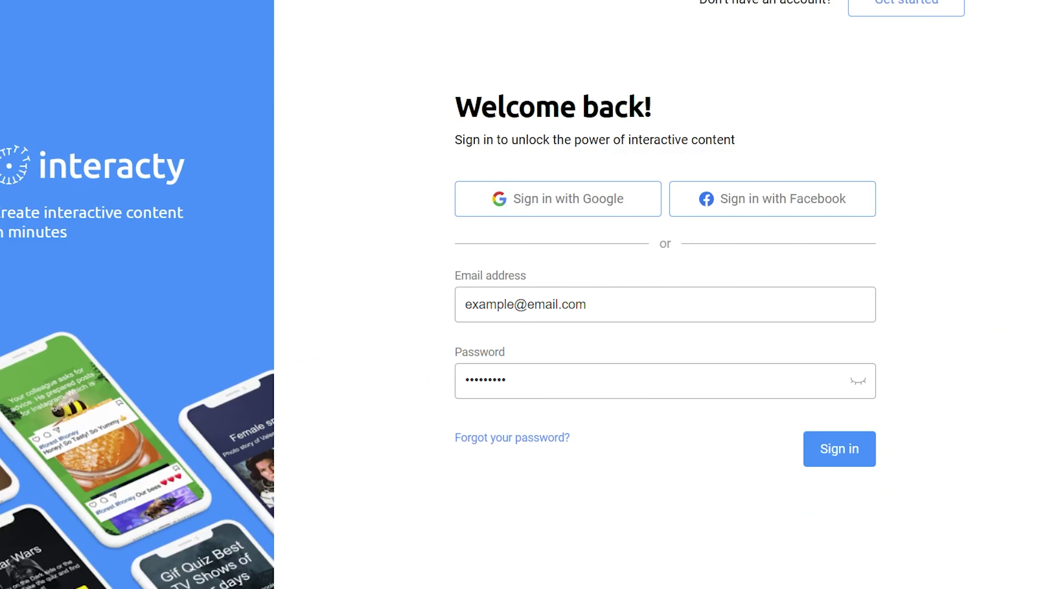
left_click(841, 450)
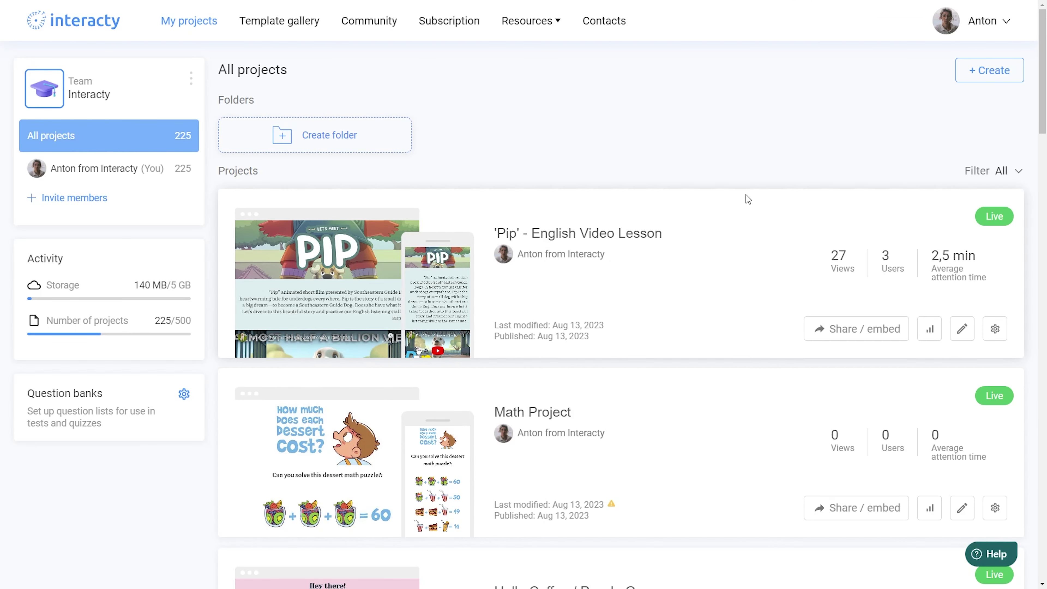
Step: Choose 'Create a real-time game event' from the + Create options
left_click(981, 74)
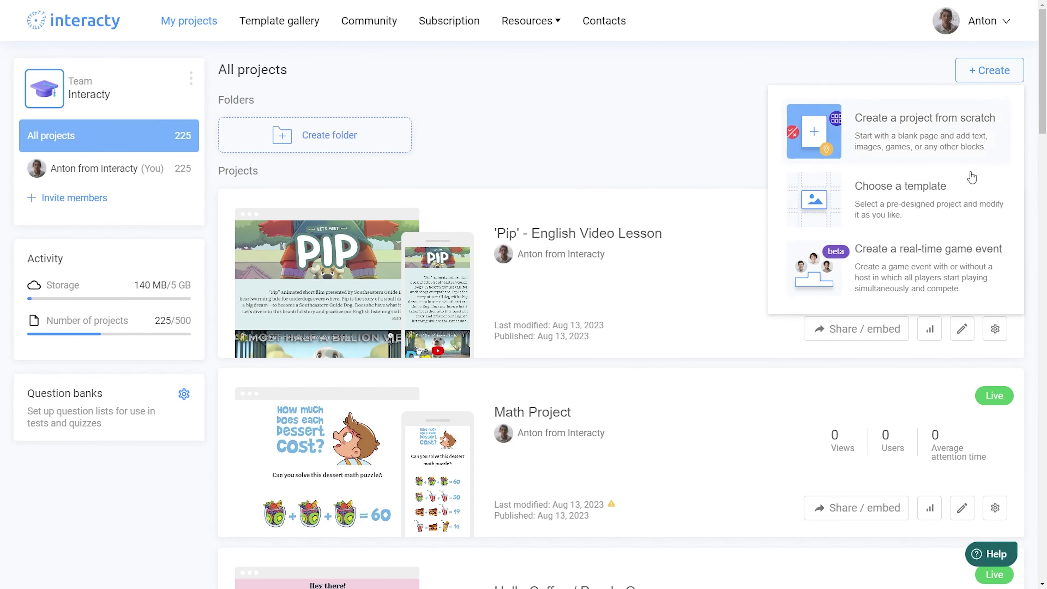
left_click(973, 273)
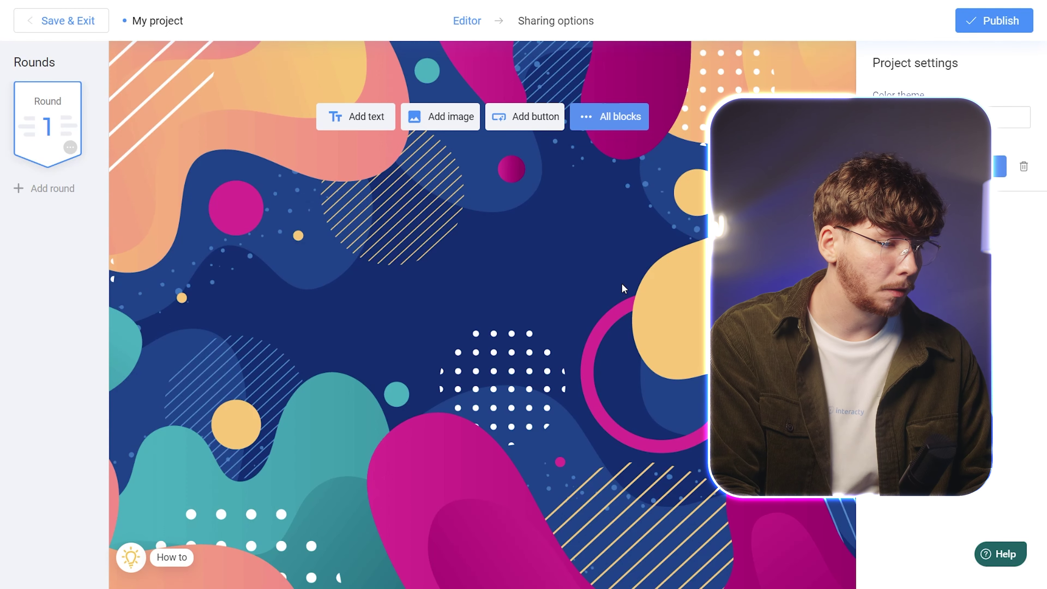
Step: Insert a Question block into Round 1 from the Game event section of All blocks
left_click(622, 123)
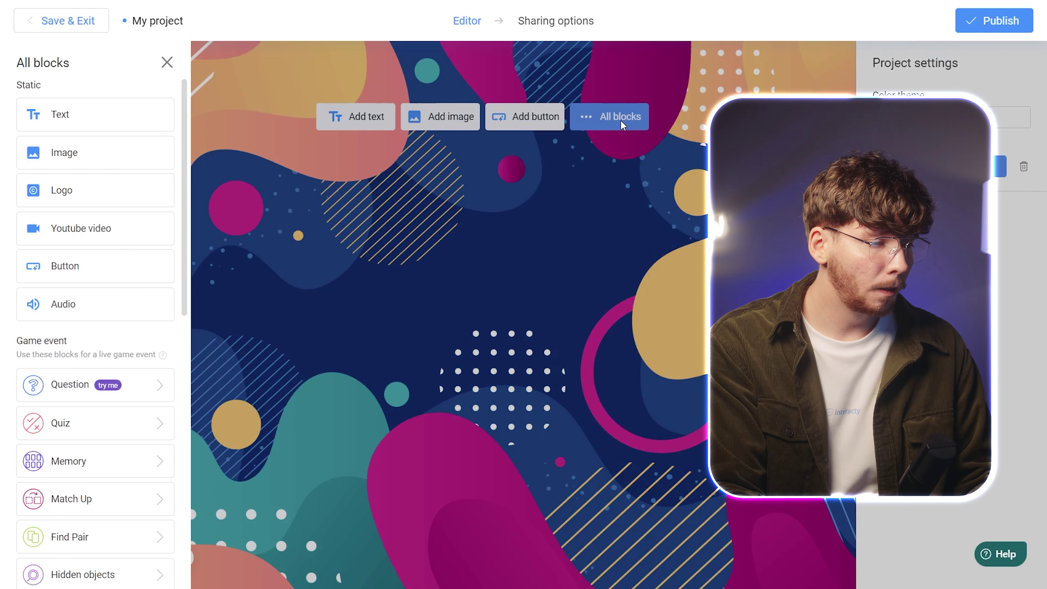
scroll(107, 116, "down", 4)
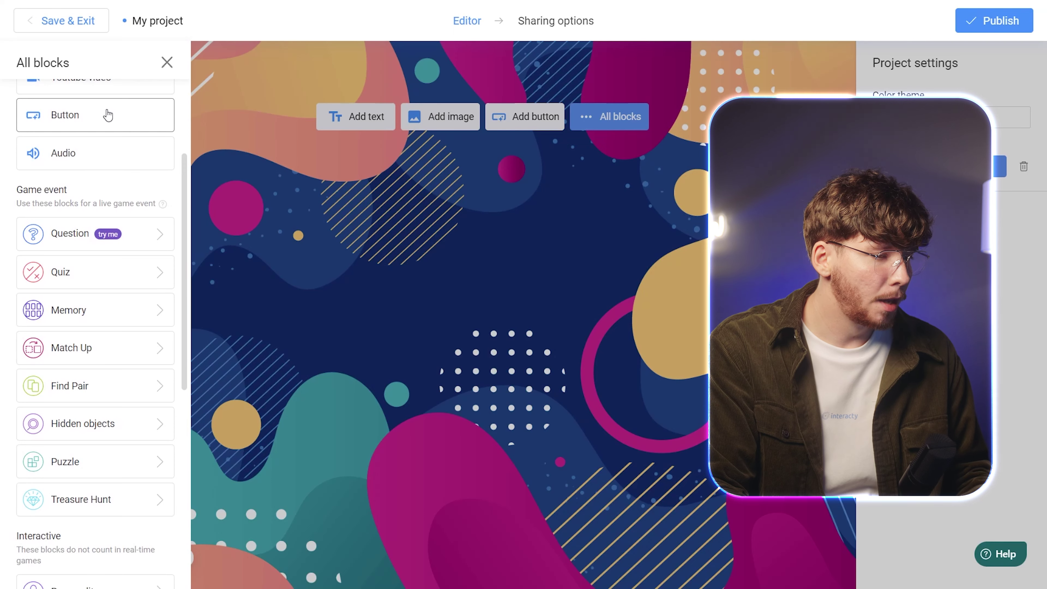
scroll(108, 116, "down", 8)
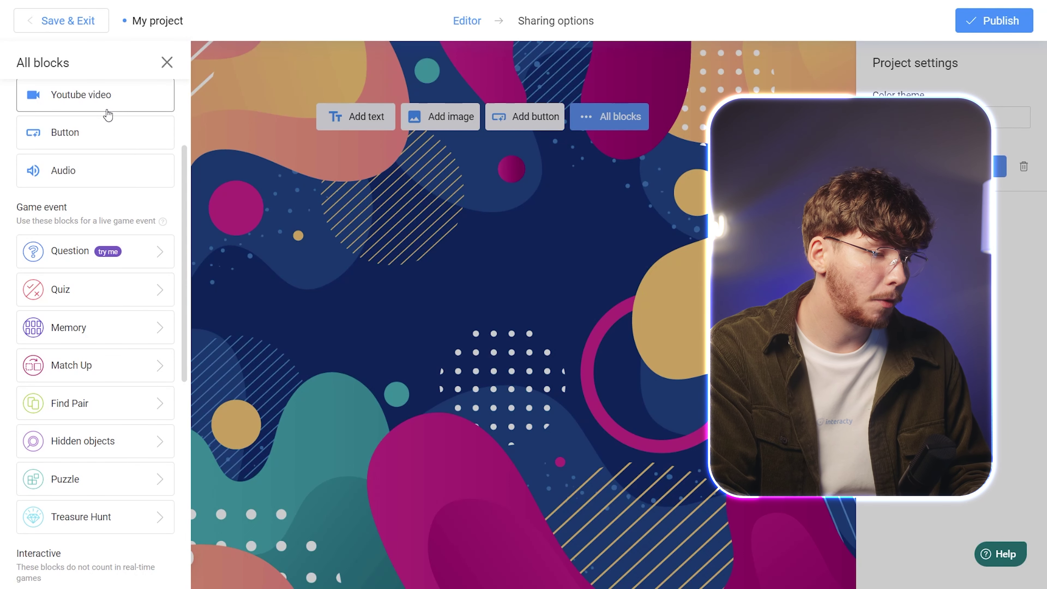
left_click(102, 260)
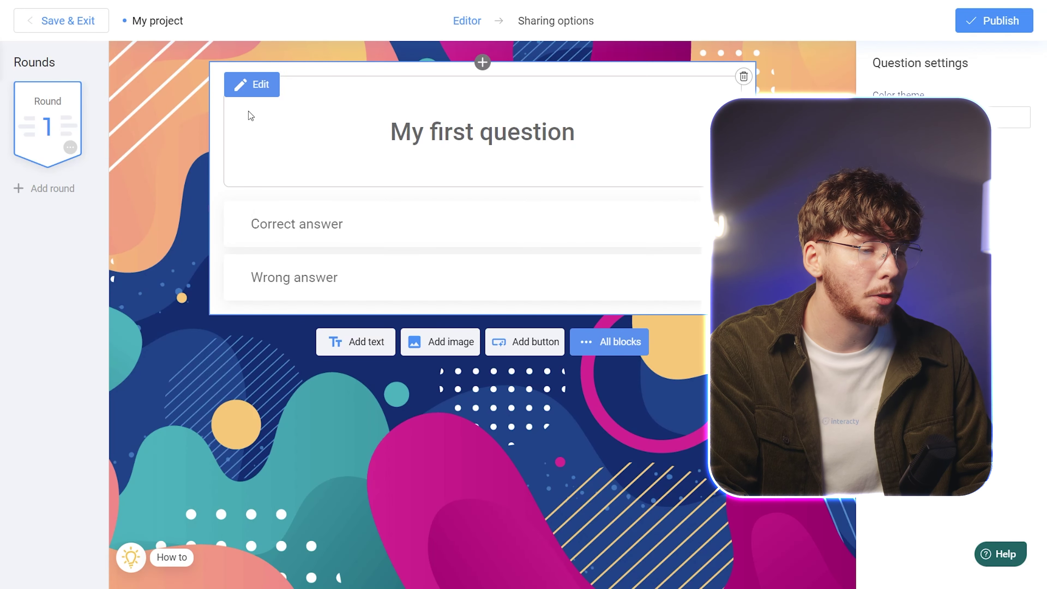
Step: Ask 'Who wrote the novel "Romeo and Juliet"?' with answers Jane Austen and William Shakespeare (correct), then save
left_click(249, 87)
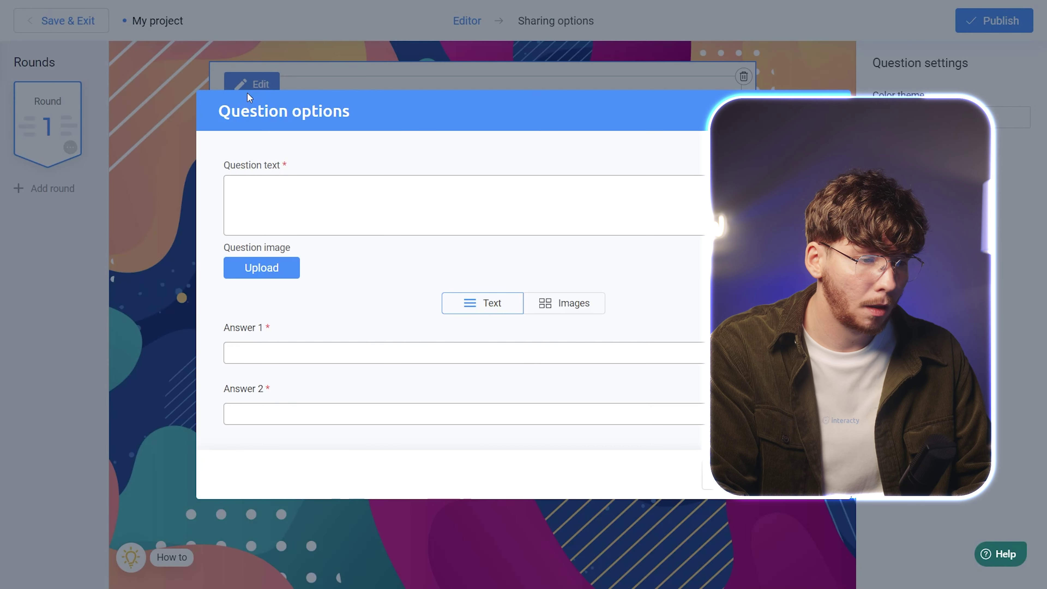
type("Who wrote the novel \"Romeo and Juliet\"?")
key("Tab")
type("Jane Austen")
key("Tab")
type("Willia")
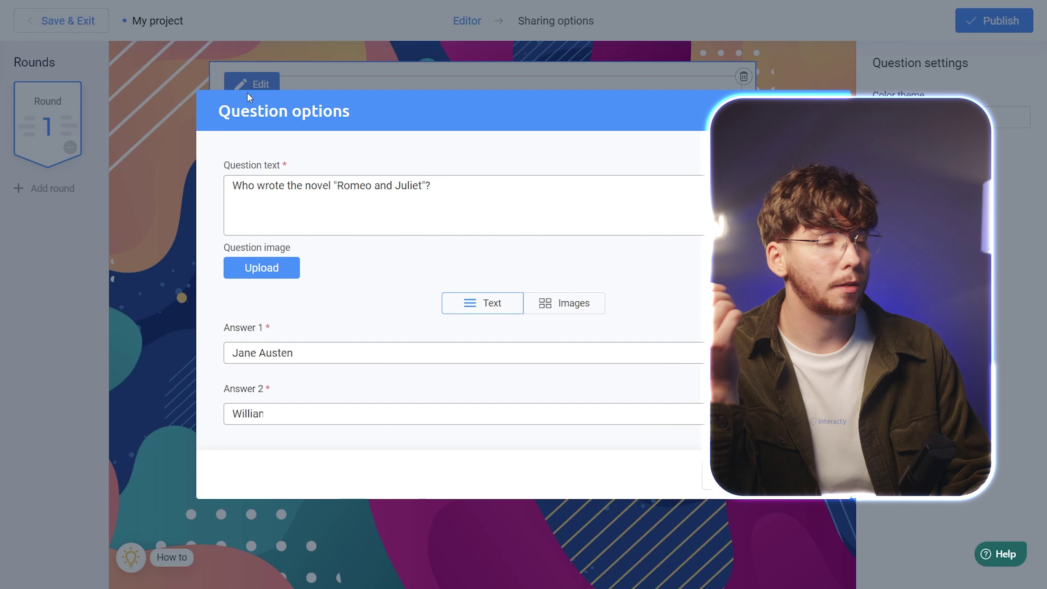
type("m Shakespeare")
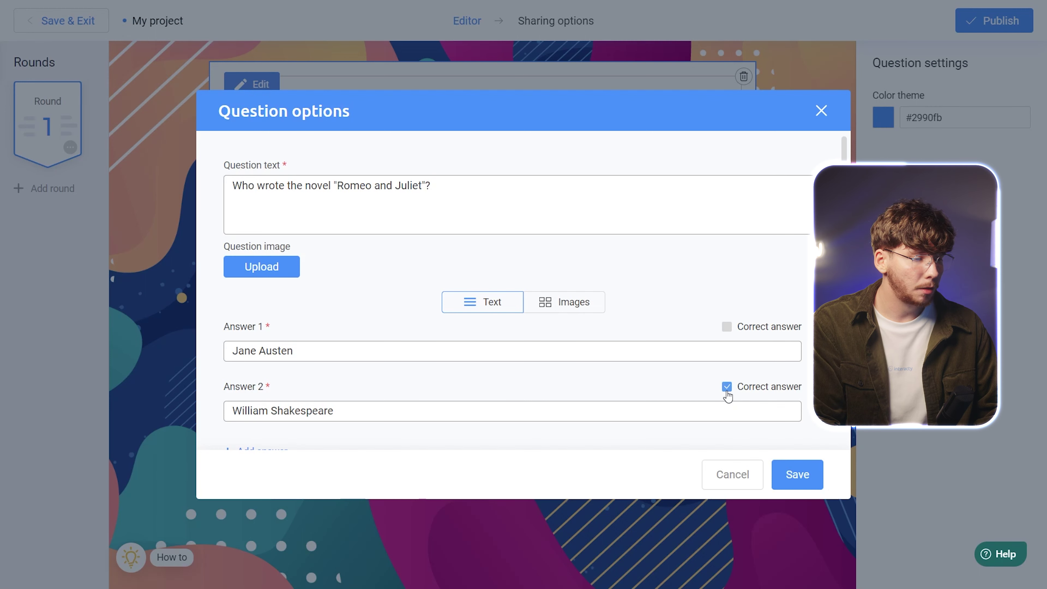
left_click(804, 477)
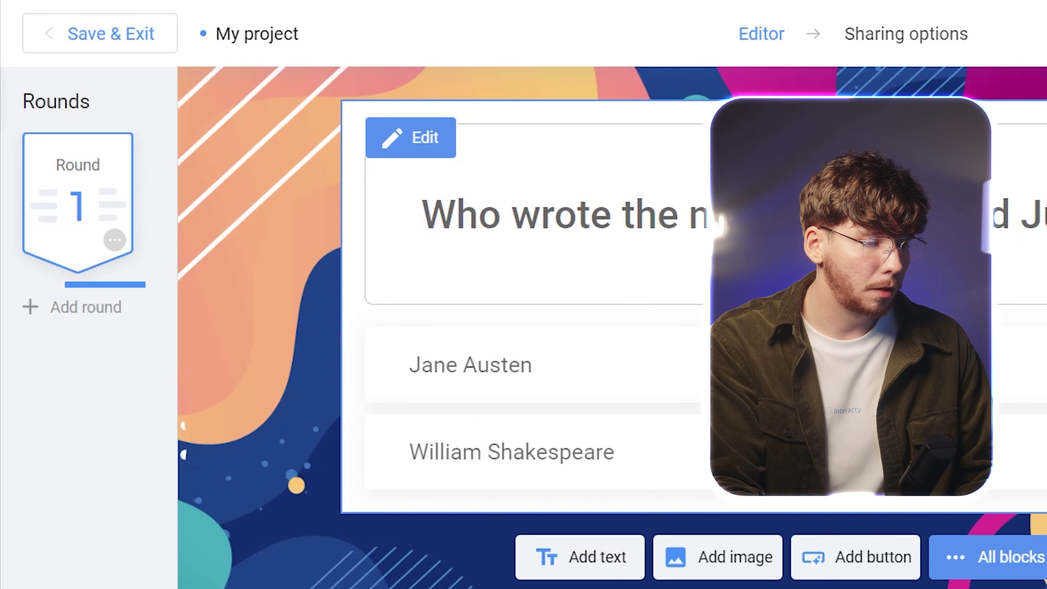
Step: Add Round 2 and place a Question block in it
left_click(91, 313)
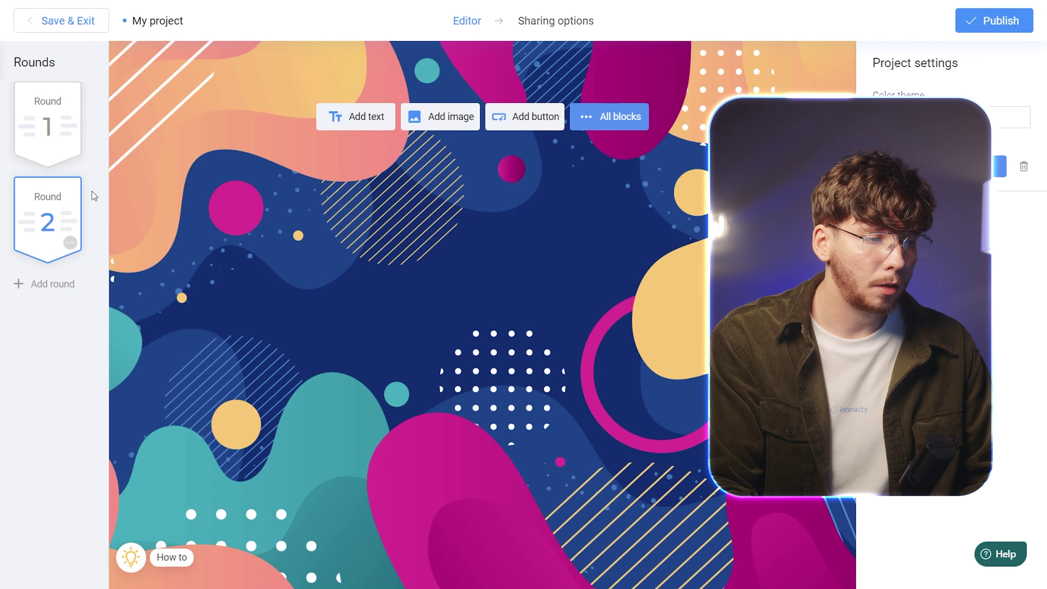
left_click(615, 120)
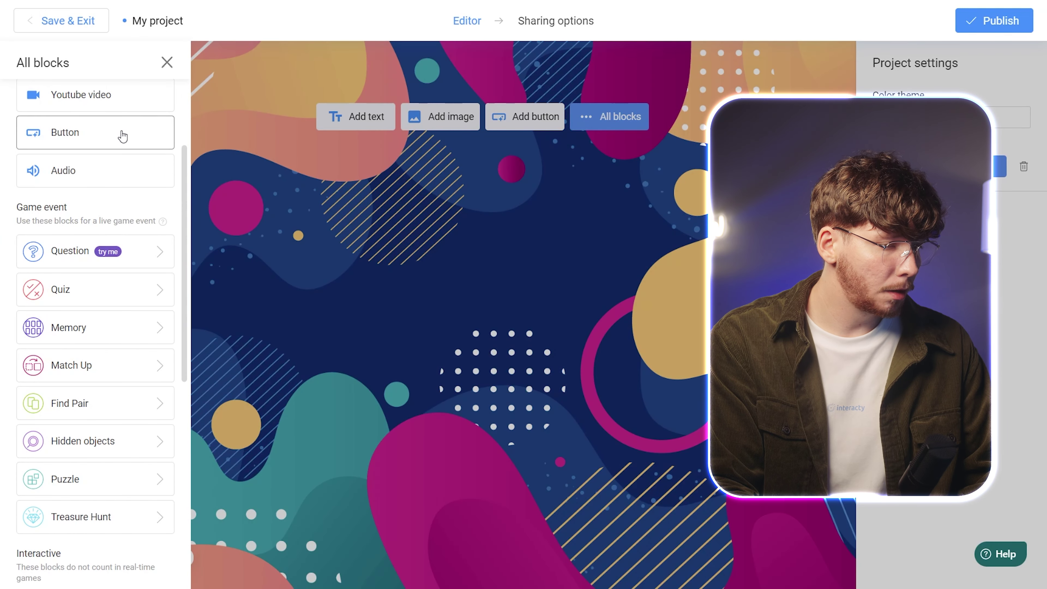
left_click(120, 252)
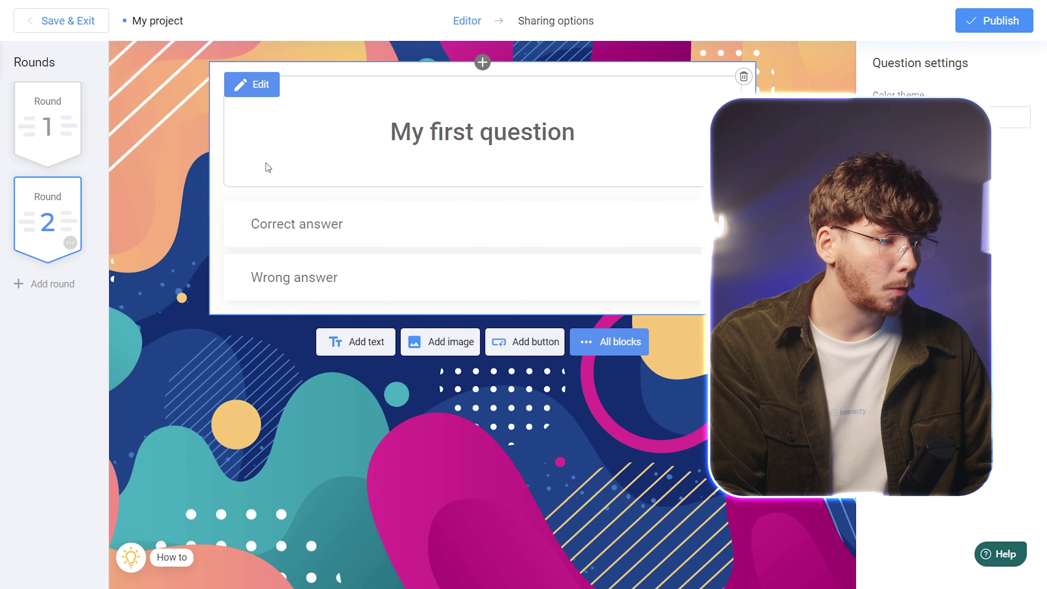
Step: Write the question asking who The Hobbit's main character is, with Bilbo Baggins correct, and save
left_click(265, 89)
type("In the book \"The Hobbit\", who is the main character?")
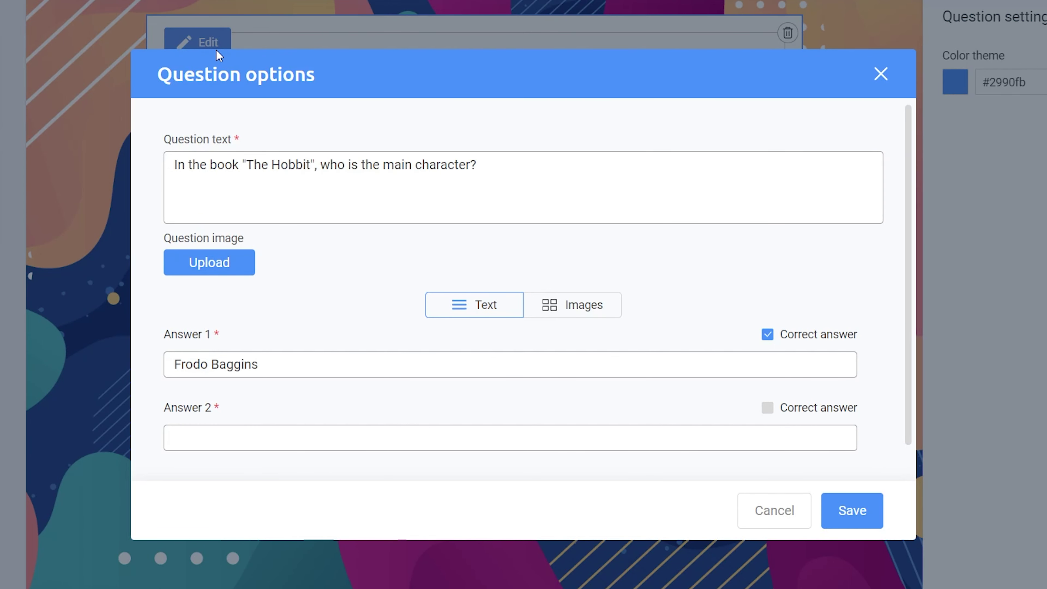
type("ins")
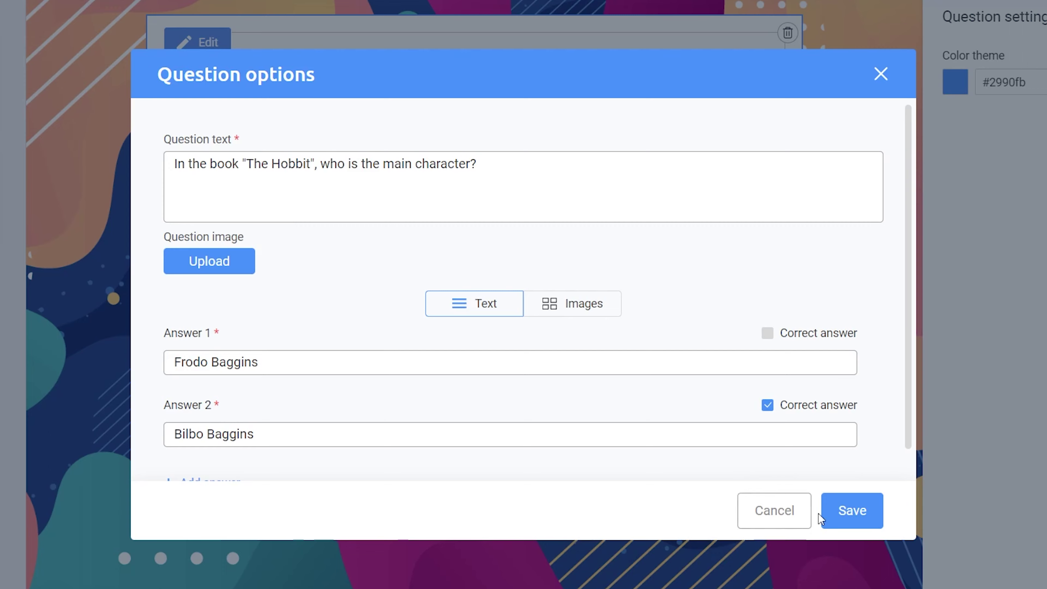
left_click(855, 517)
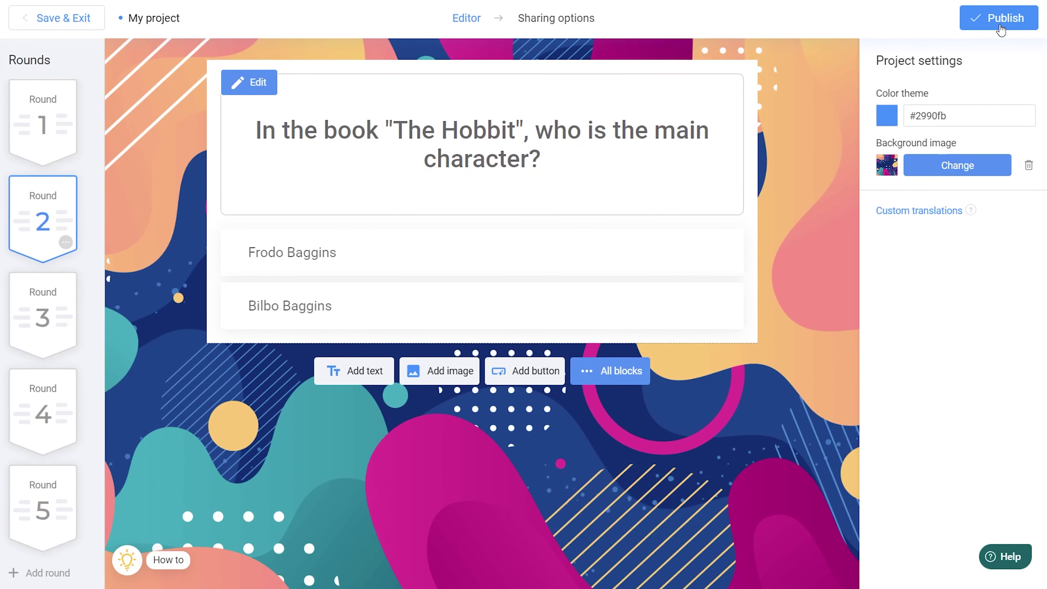
Step: Publish the game with 5 players and a 20-second limit for every round
left_click(1002, 25)
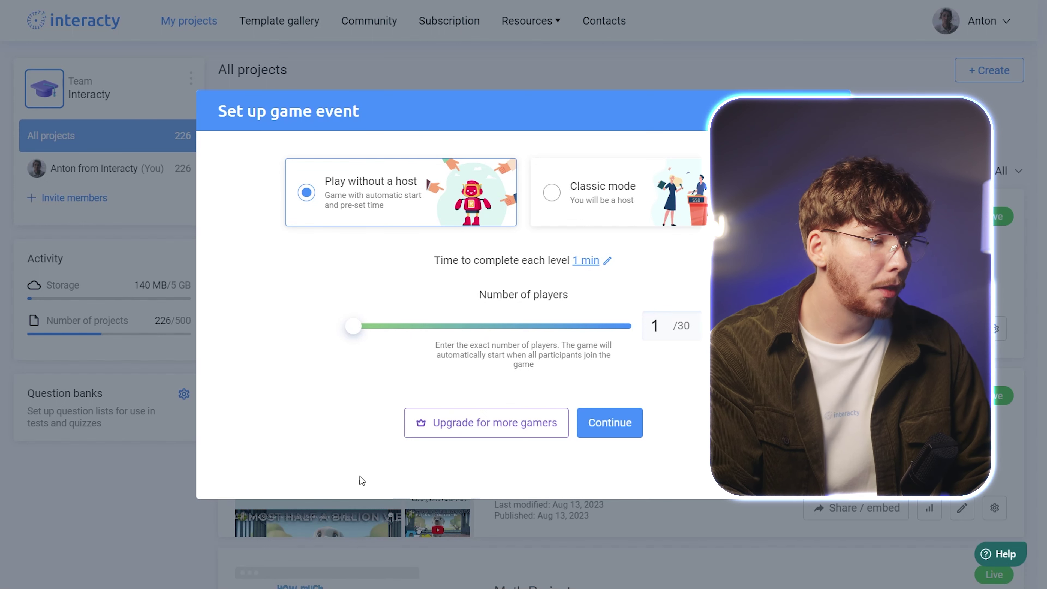
left_click_drag(358, 333, 370, 331)
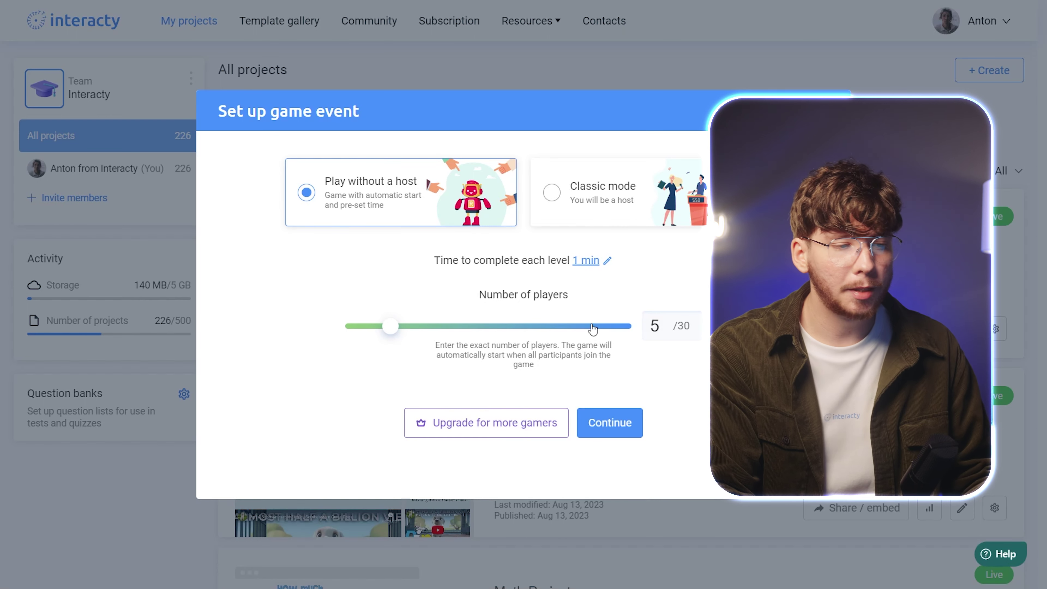
left_click(588, 264)
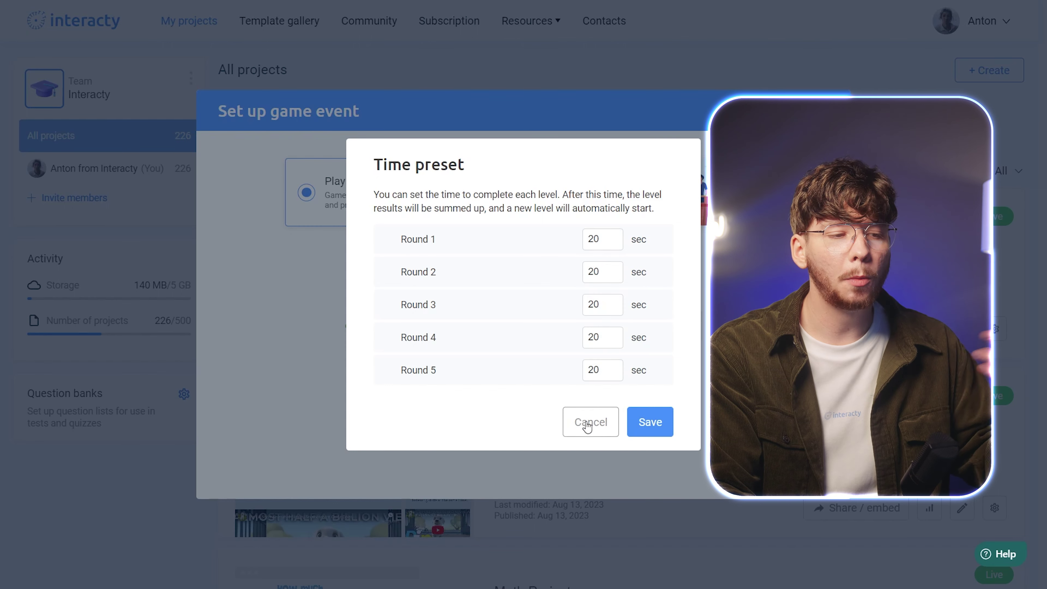
left_click(649, 422)
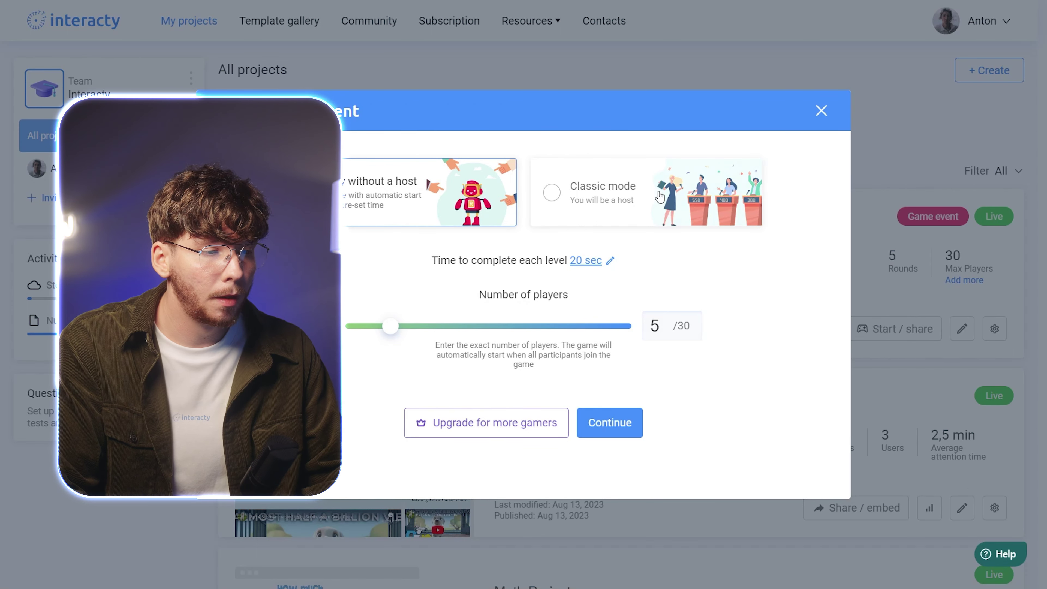
Step: Try Classic mode, then choose Play without a host and create the game event
left_click(659, 196)
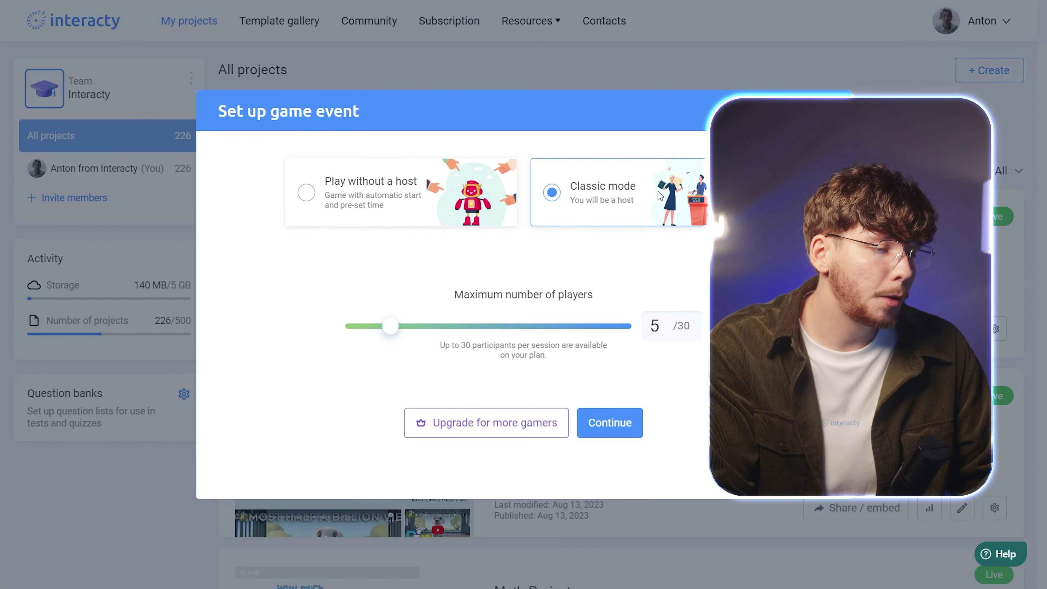
left_click(441, 190)
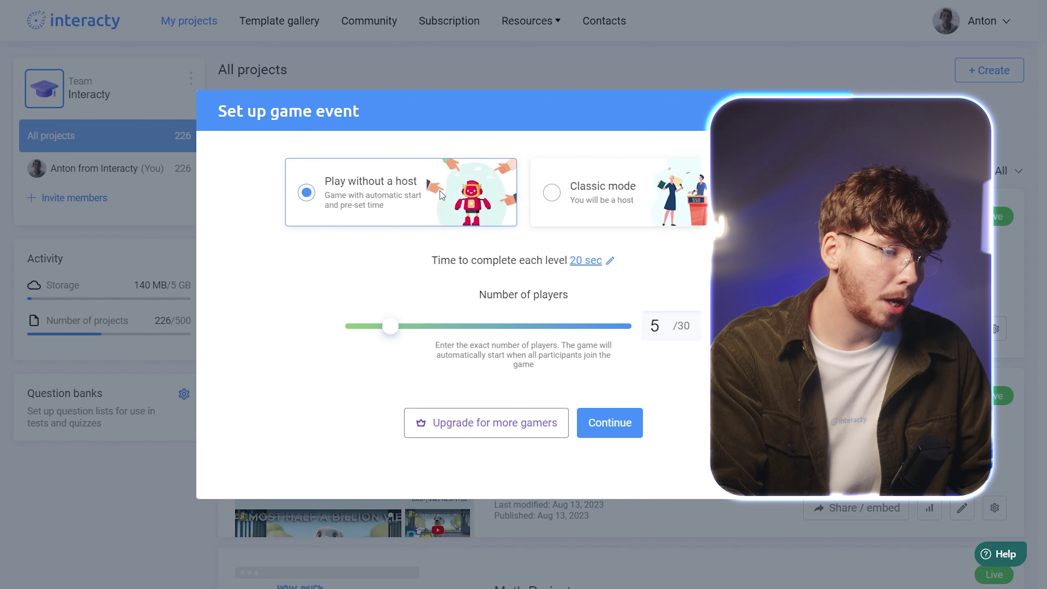
left_click(611, 426)
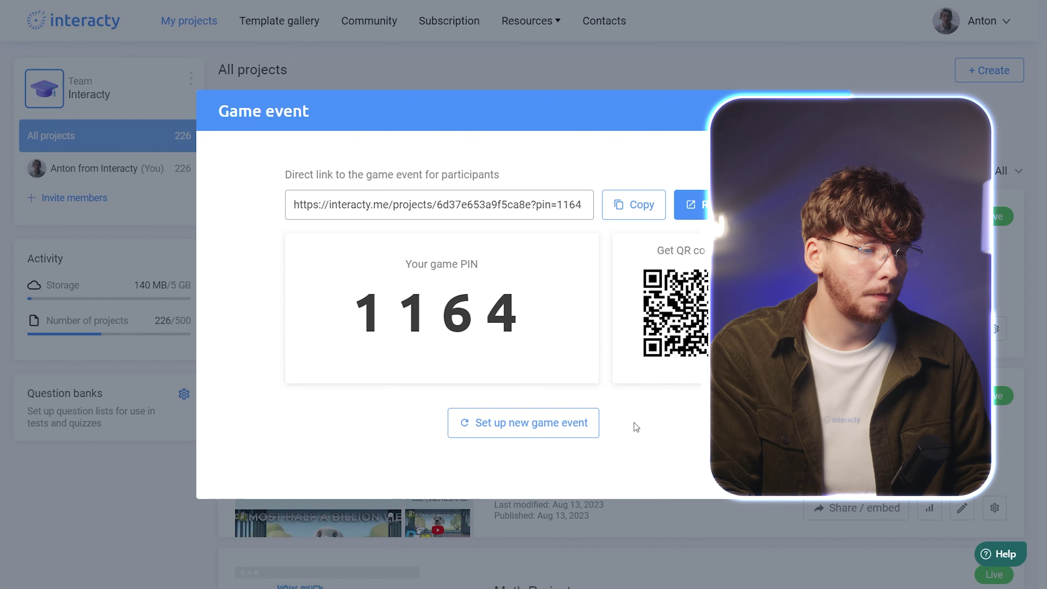
Step: Copy the game event's direct participant link
left_click(626, 216)
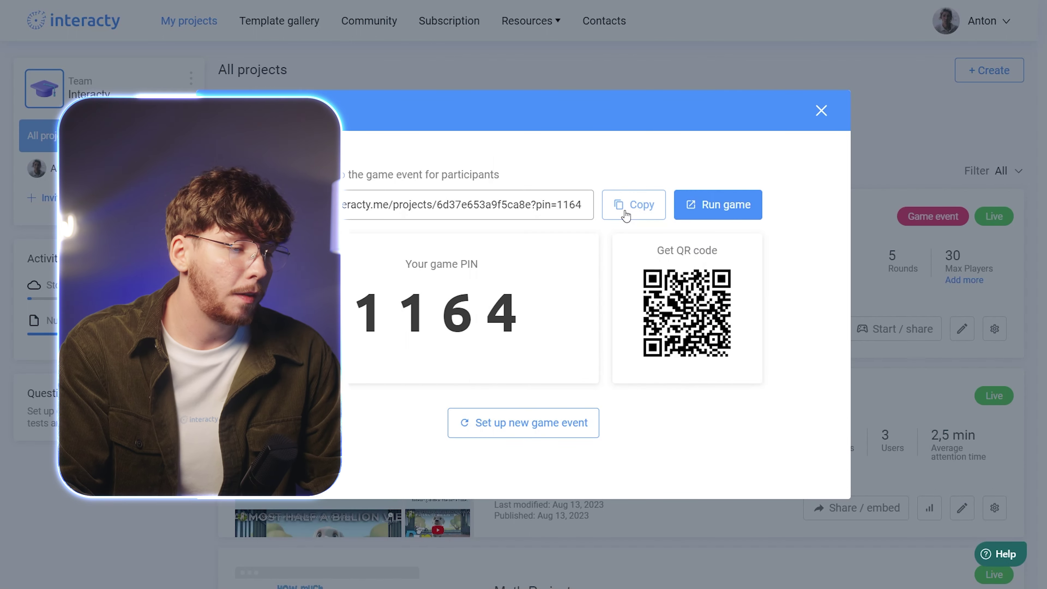
Step: Run the game and enter its lobby under the player nickname, becoming player 1 of 5
left_click(724, 206)
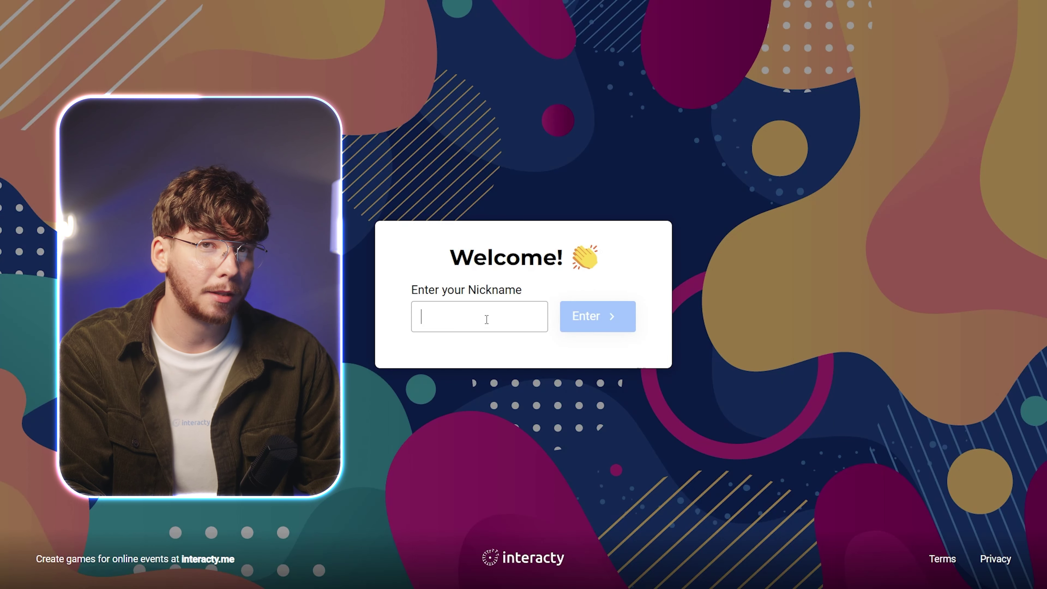
type("Anton")
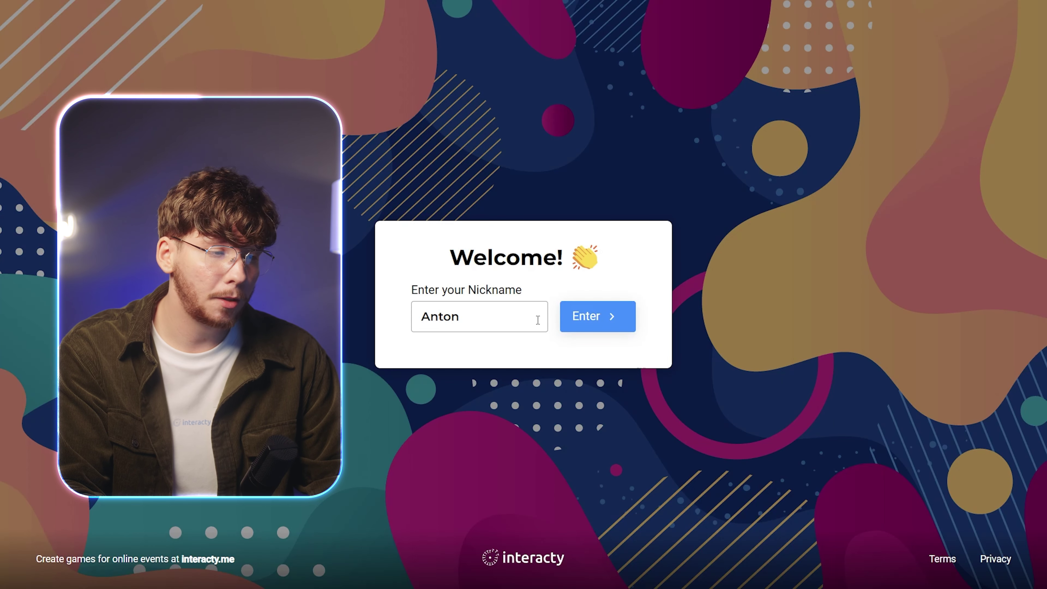
left_click(590, 321)
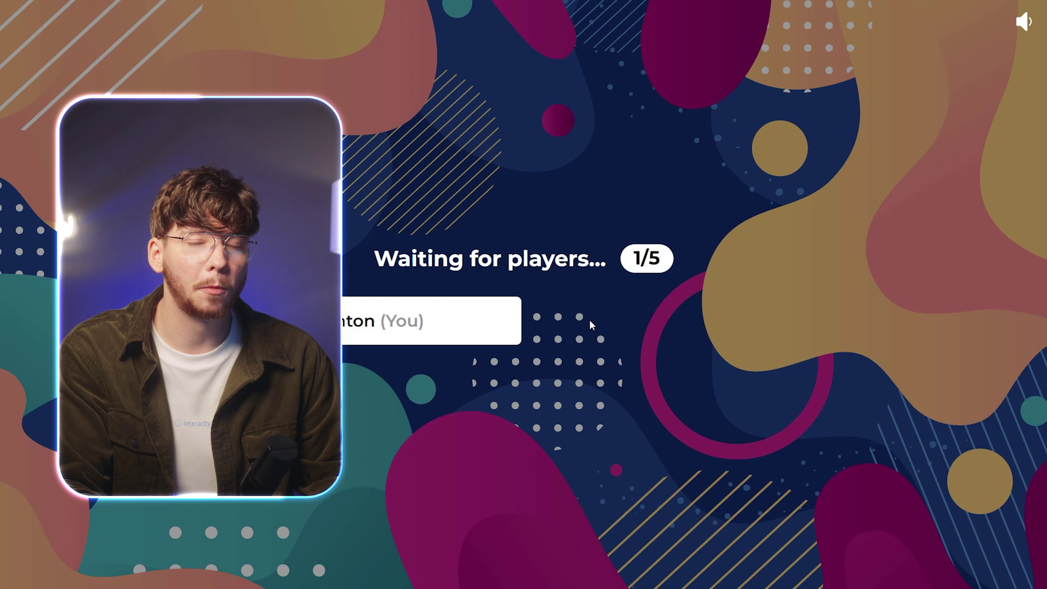